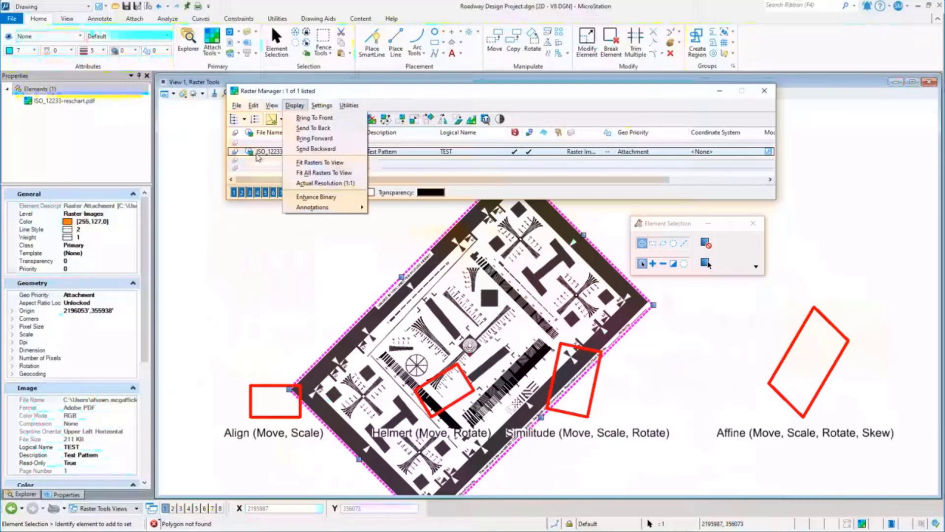
Step: Detach the existing raster and reattach ISO_12233-reschart.pdf interactively, placing it as a block just above the Align rectangle
right_click(265, 149)
left_click(283, 218)
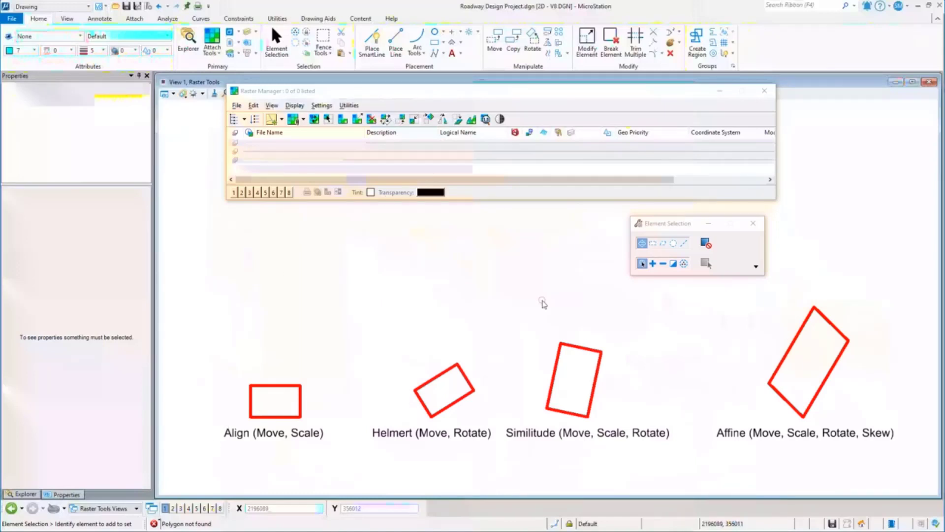
left_click(237, 105)
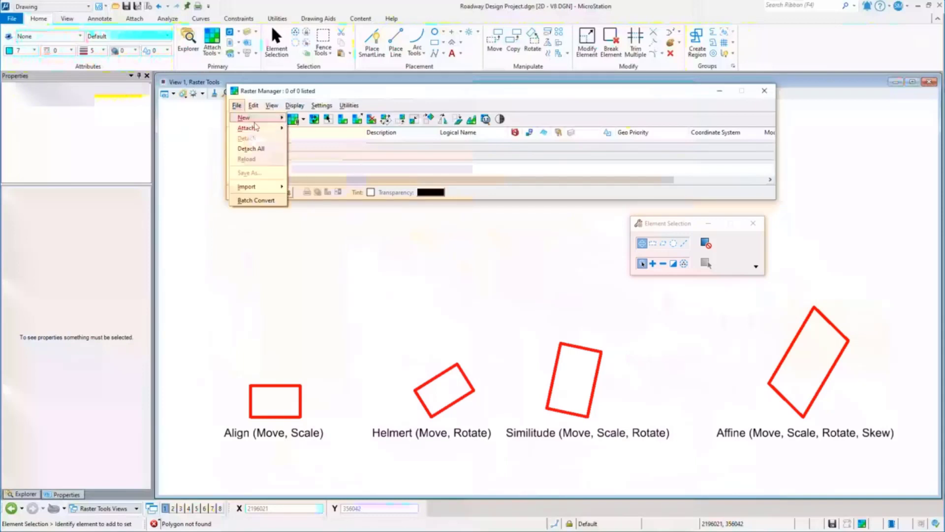
mouse_move(253, 128)
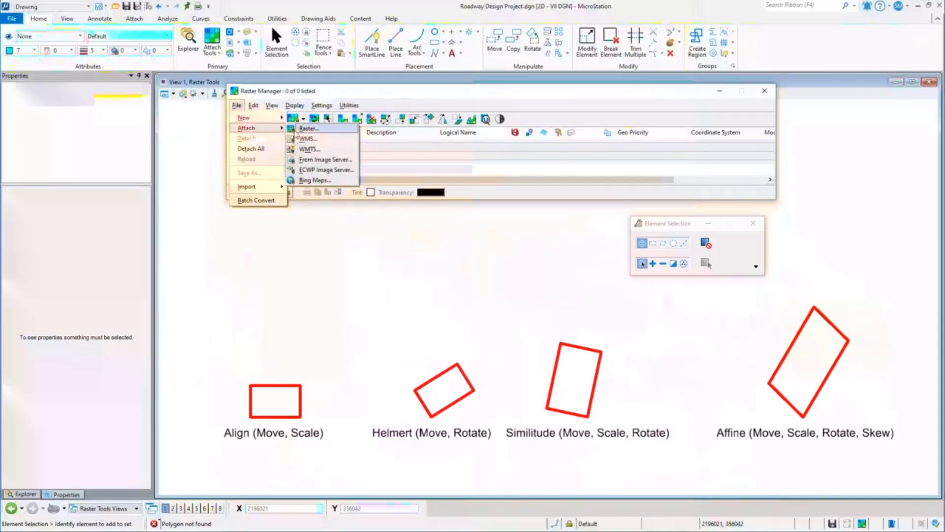
left_click(339, 129)
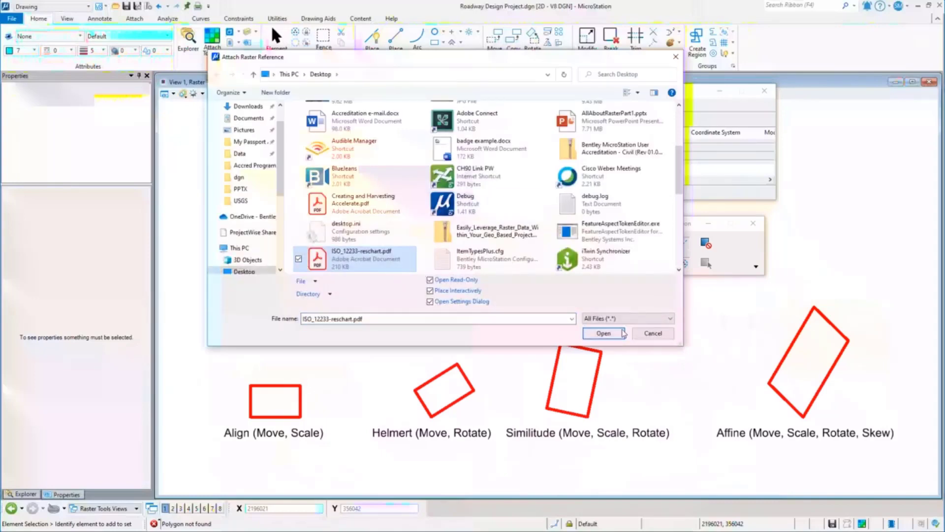
left_click(604, 332)
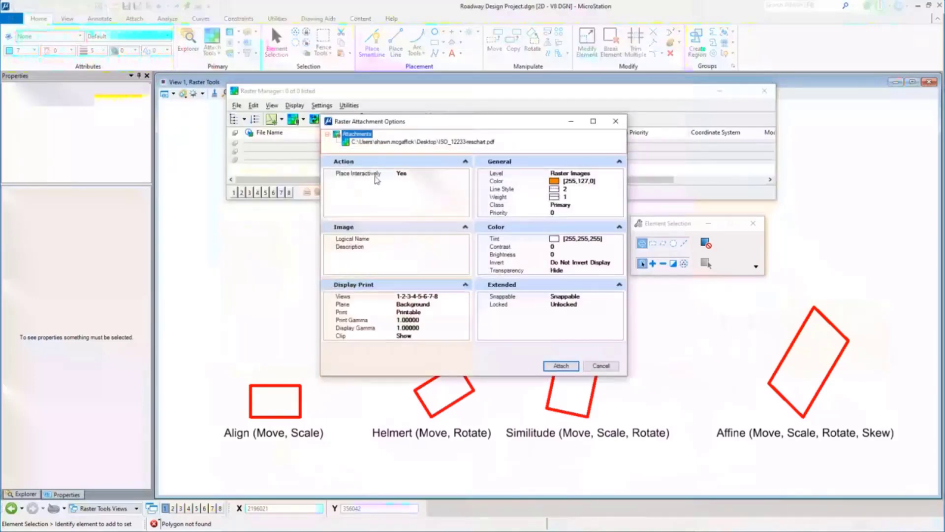
left_click(558, 365)
left_click(222, 343)
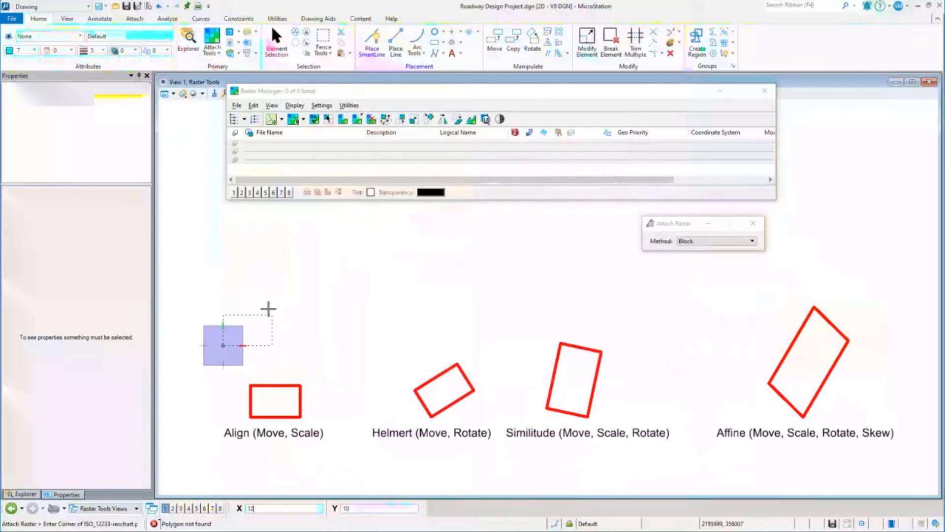
left_click(315, 282)
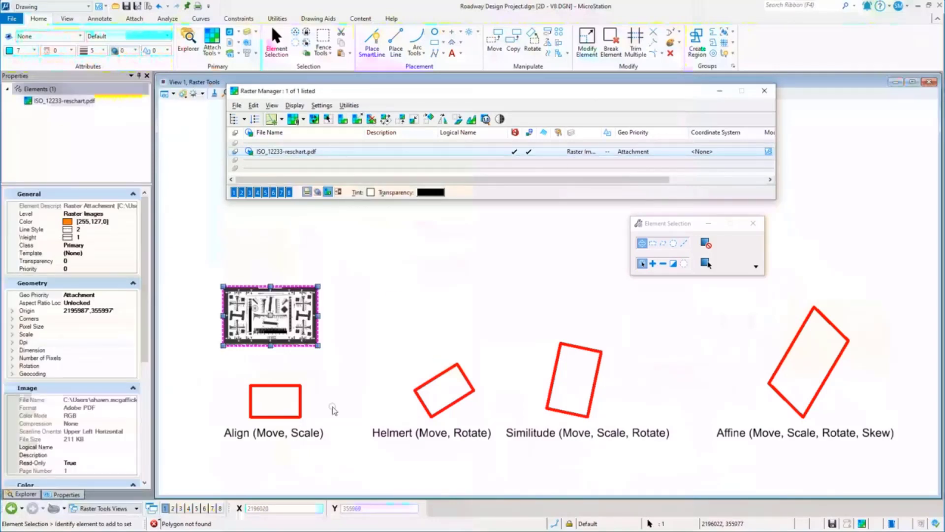
left_click(392, 295)
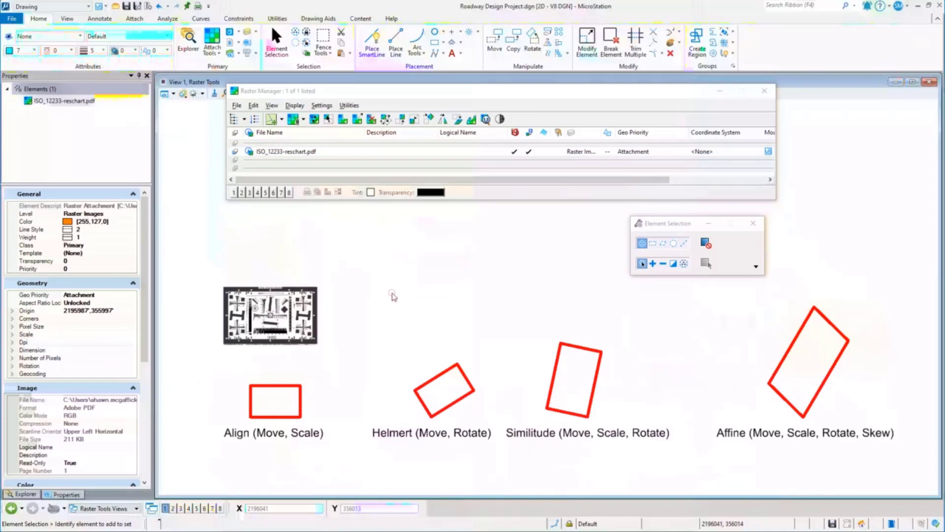
Step: Warp the raster with the Align (Move, Scale) method, matching its lower-left and upper-right corners to the same corners of the Align rectangle
left_click(253, 105)
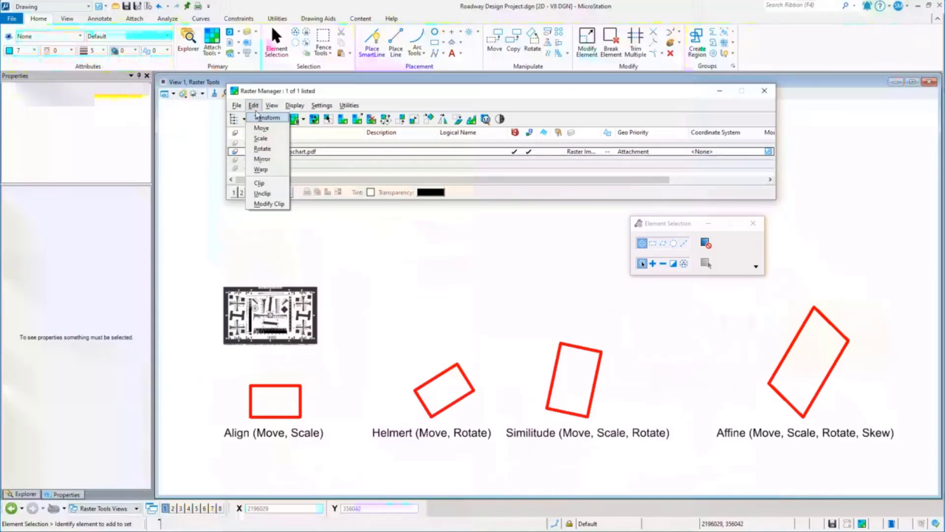
left_click(261, 169)
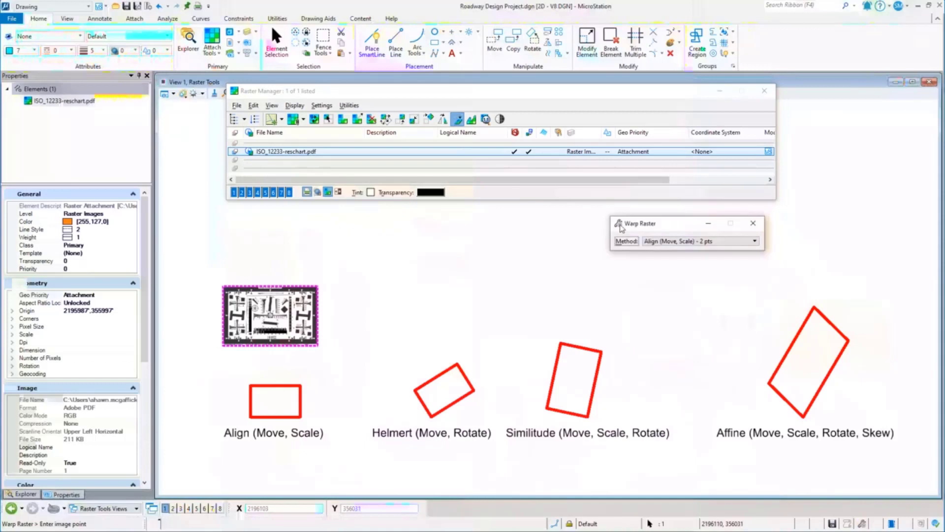
left_click_drag(660, 223, 465, 218)
left_click(512, 237)
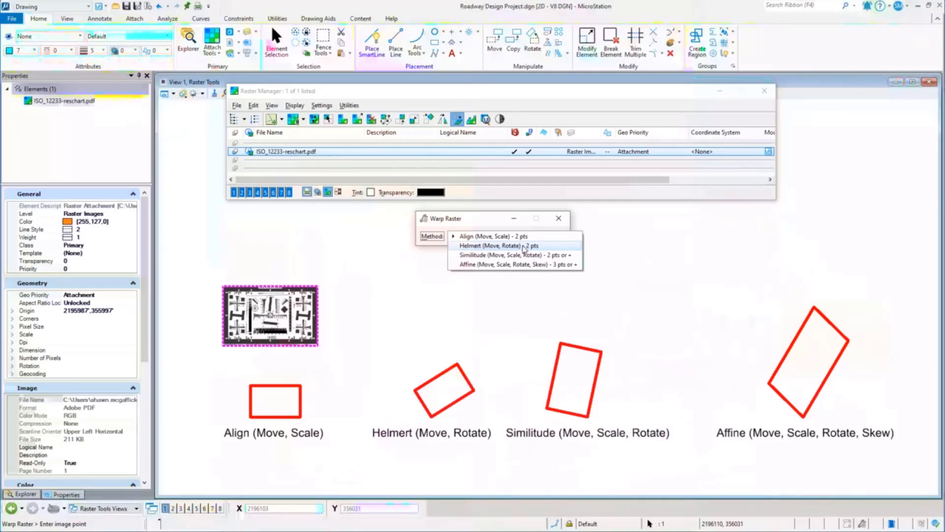
left_click(524, 247)
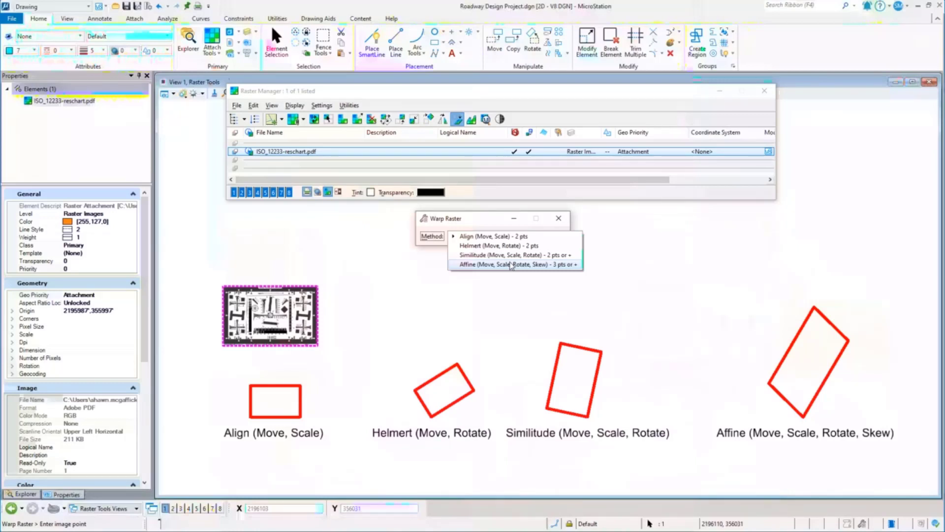
left_click(494, 237)
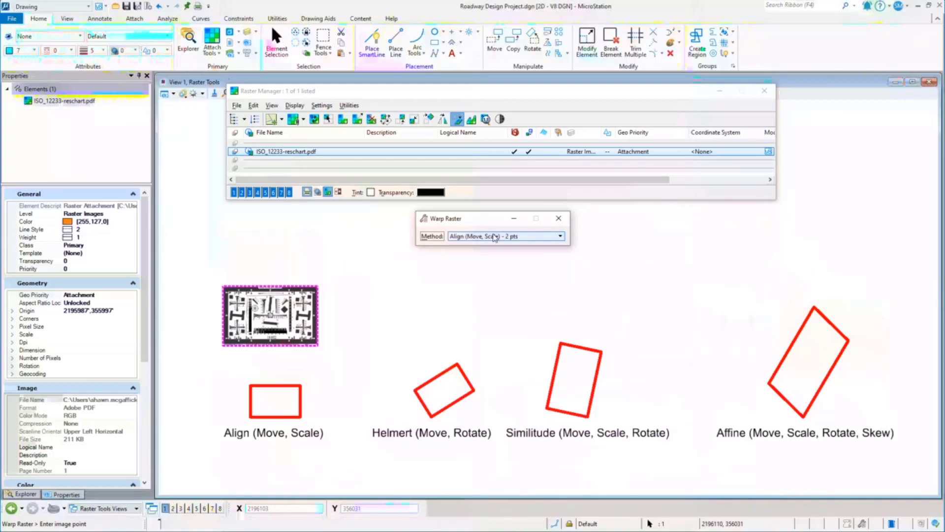
left_click(222, 346)
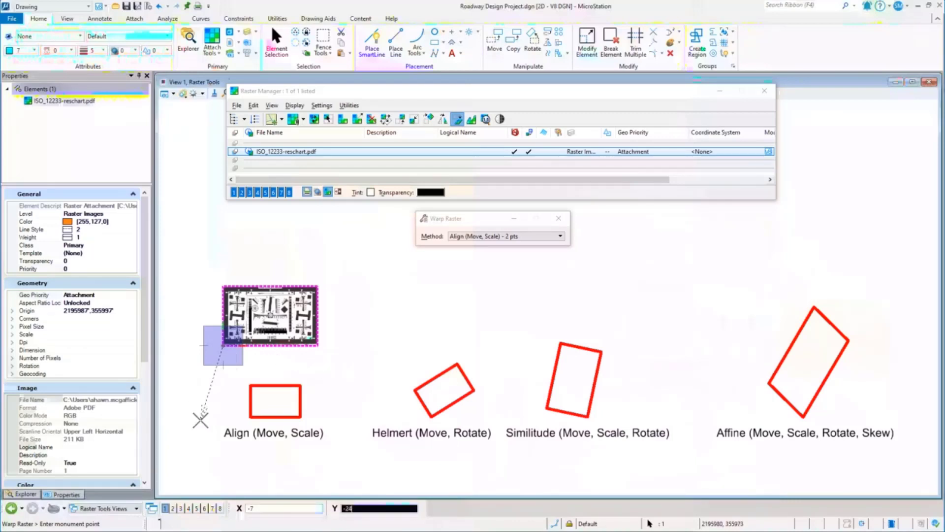
left_click(250, 416)
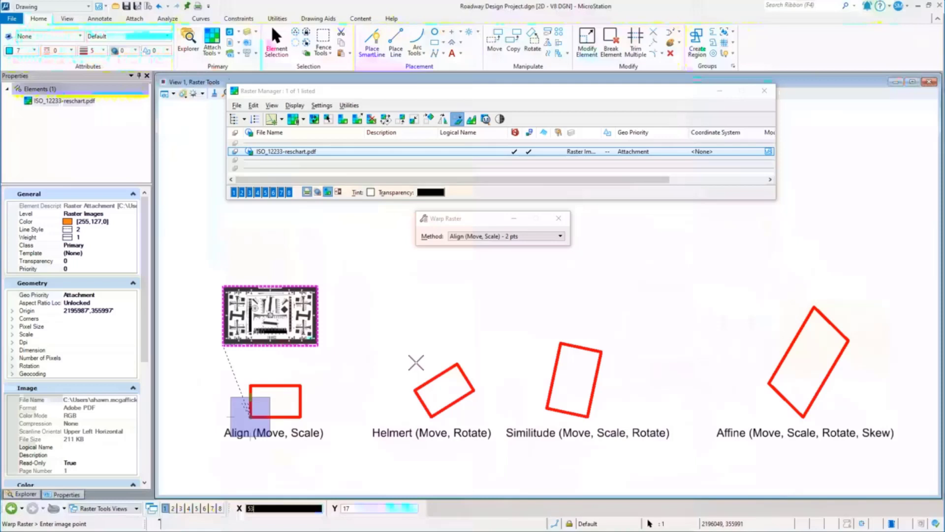
left_click(317, 285)
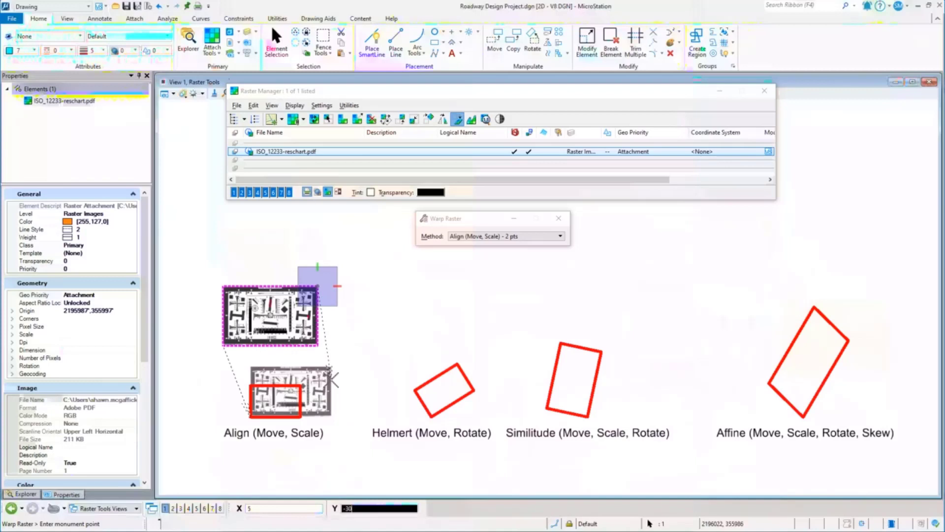
left_click(302, 386)
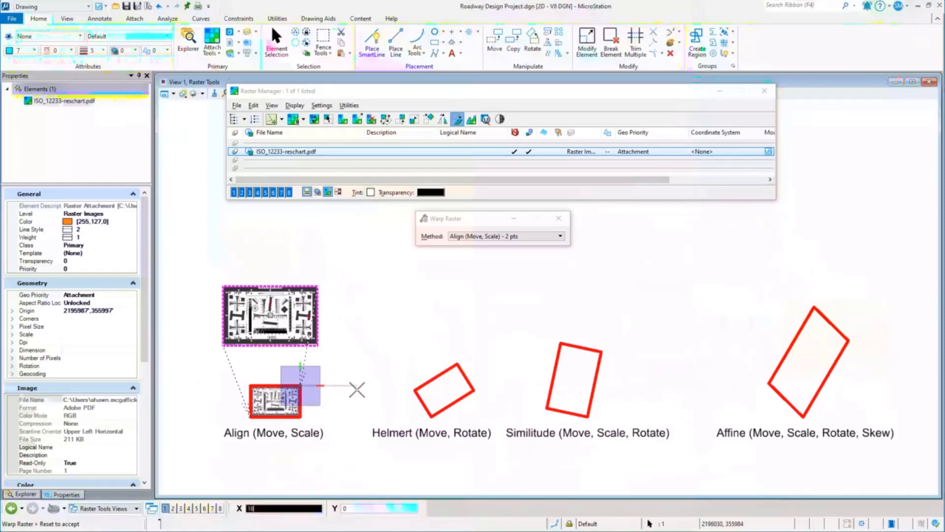
right_click(360, 378)
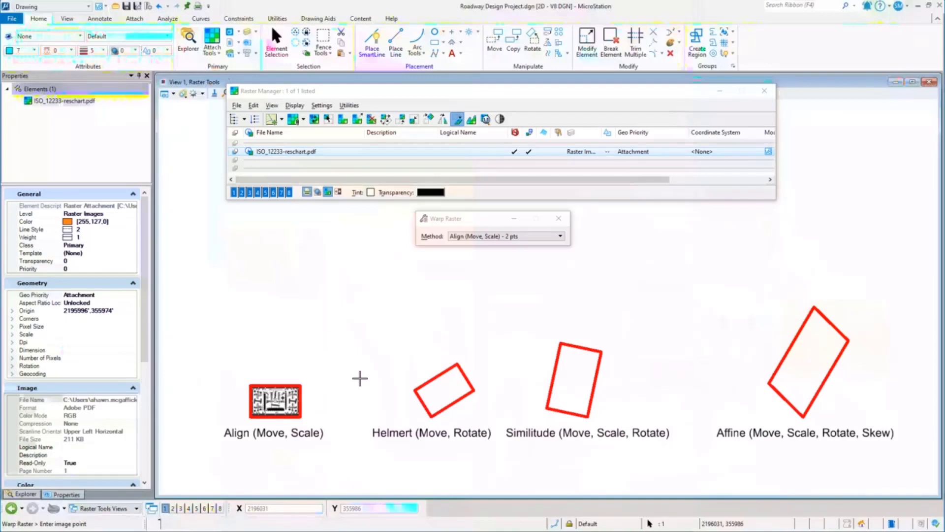
Step: Warp the raster with the Helmert (Move, Rotate) method, matching its lower-left and upper-right corners to the Helmert rectangle's bottom and top corners
left_click(519, 237)
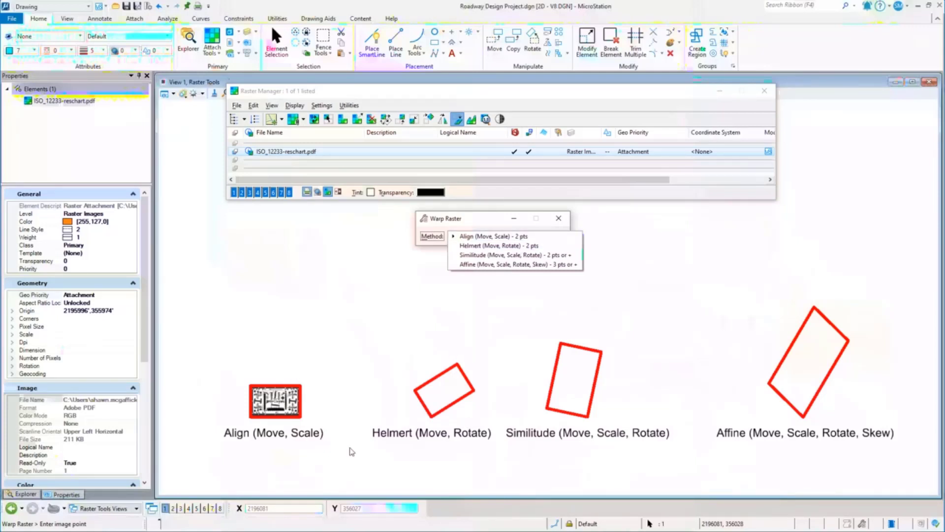
left_click(496, 245)
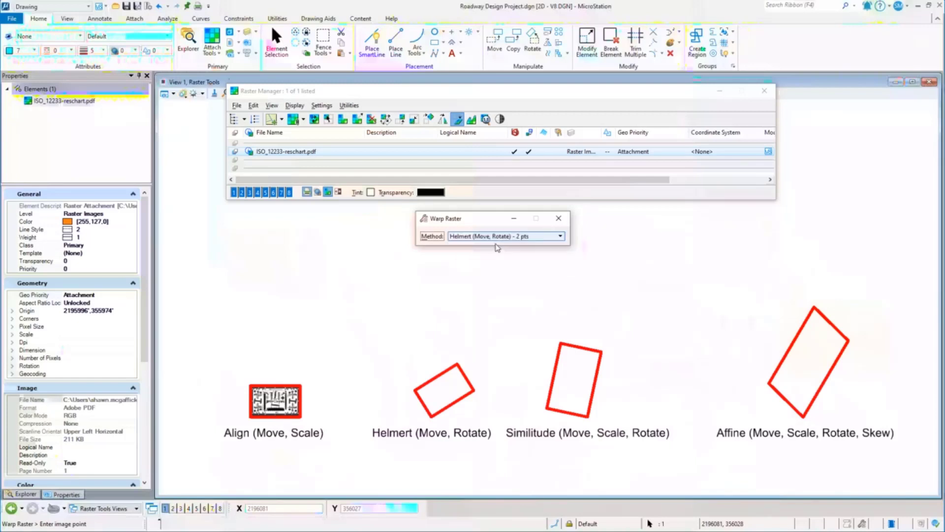
left_click(248, 416)
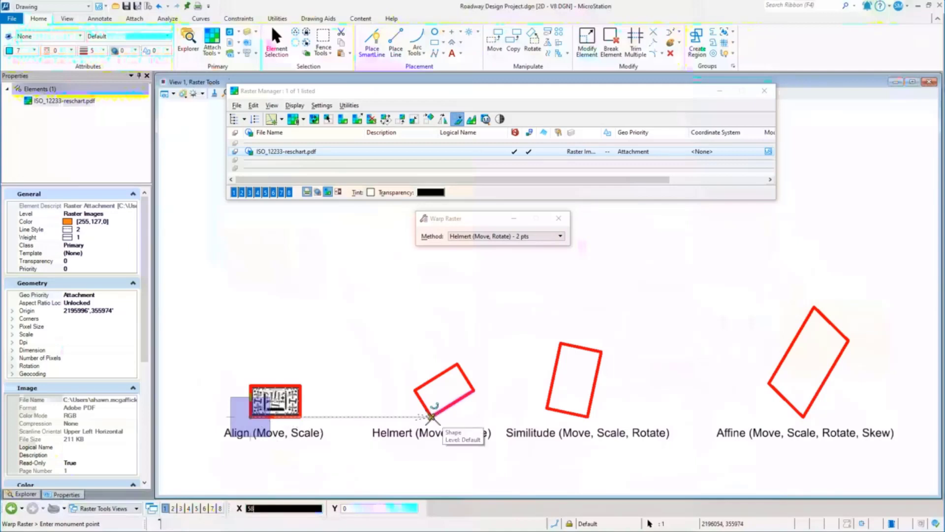
left_click(432, 416)
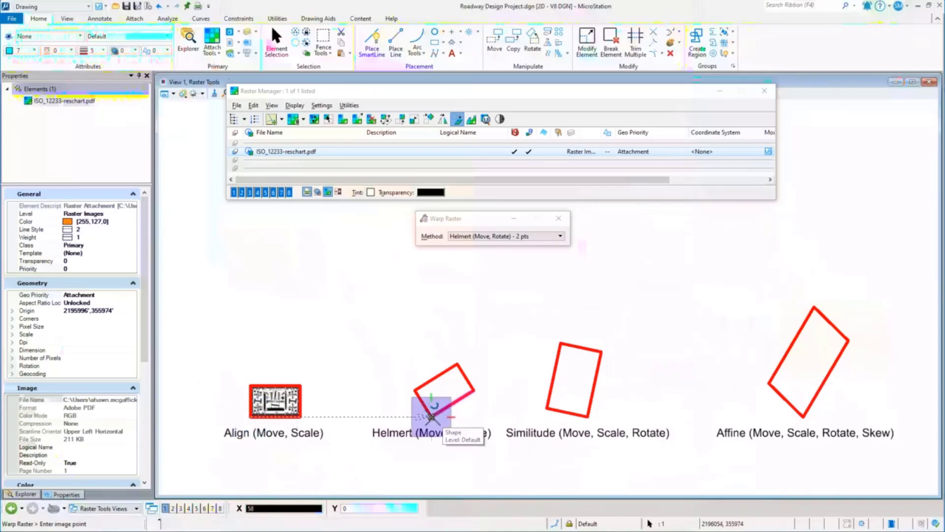
left_click(301, 384)
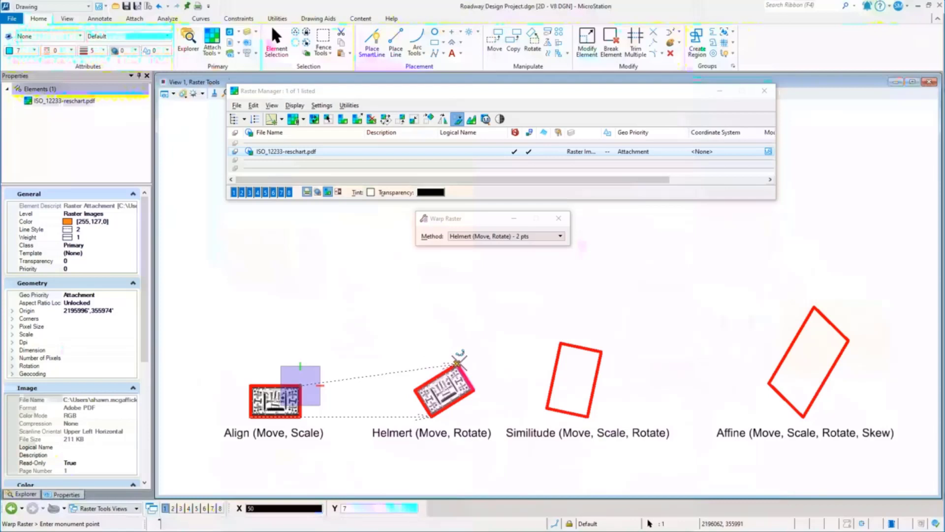
left_click(456, 363)
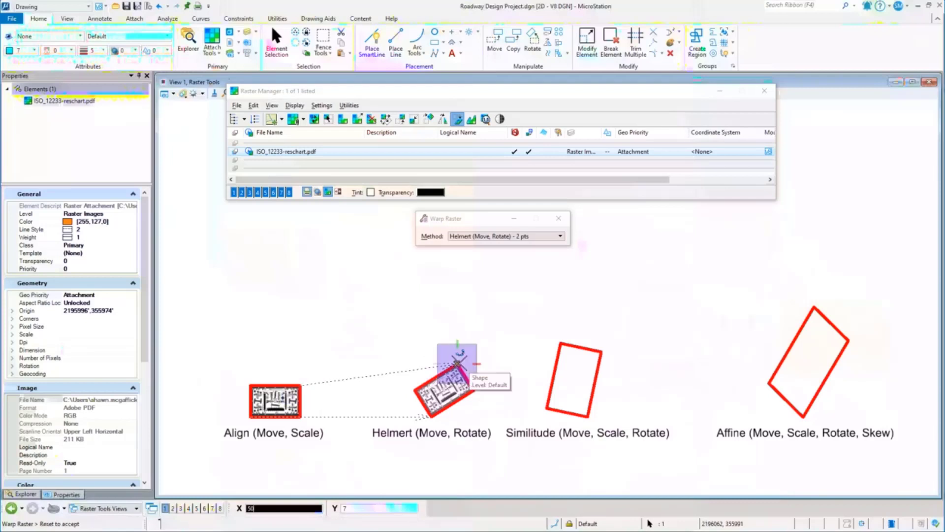
right_click(502, 294)
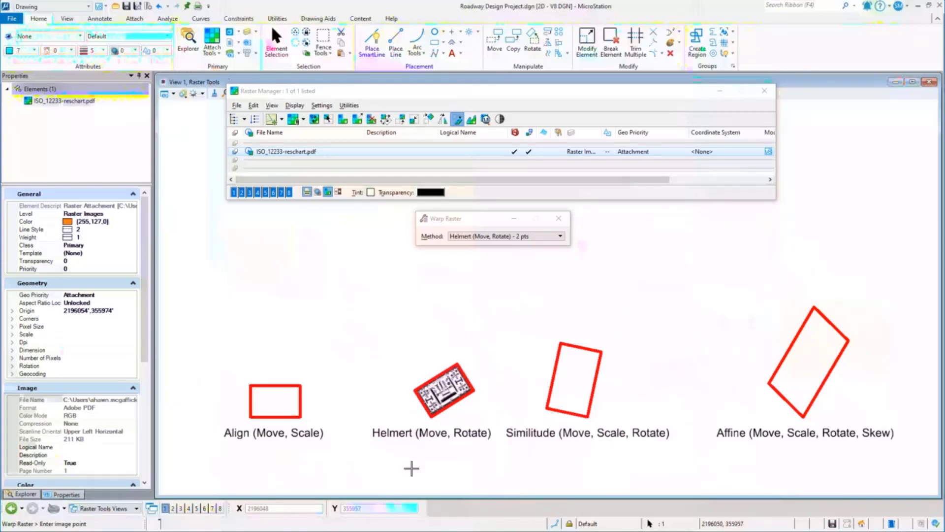
Step: Warp the raster onto the Similitude rectangle with the Similitude (Move, Scale, Rotate) method, using three corner pairs and starting at the rectangle's lower-right corner
scroll(556, 436, "up", 2)
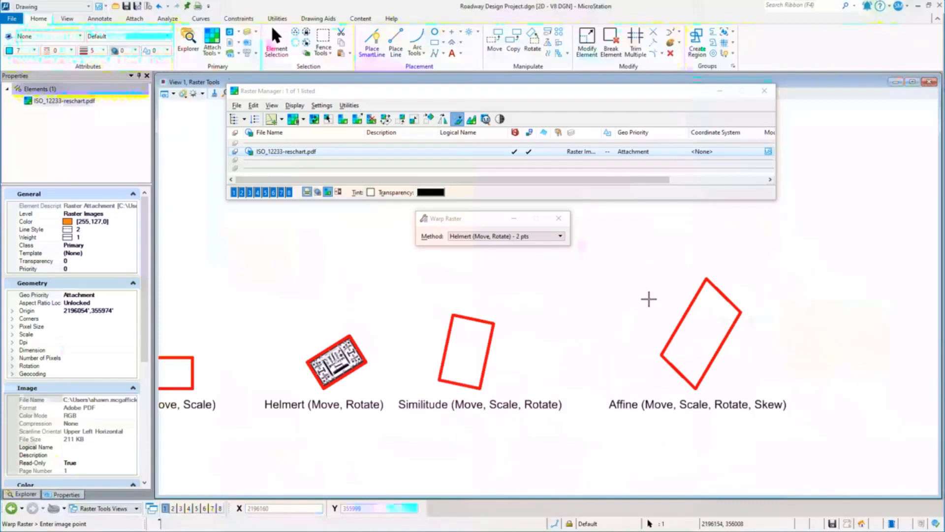
left_click(534, 236)
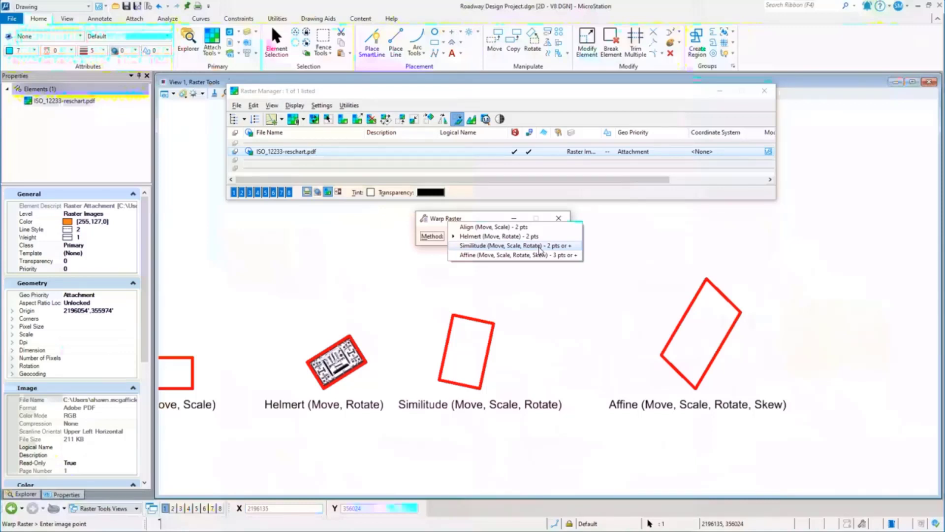
left_click(540, 246)
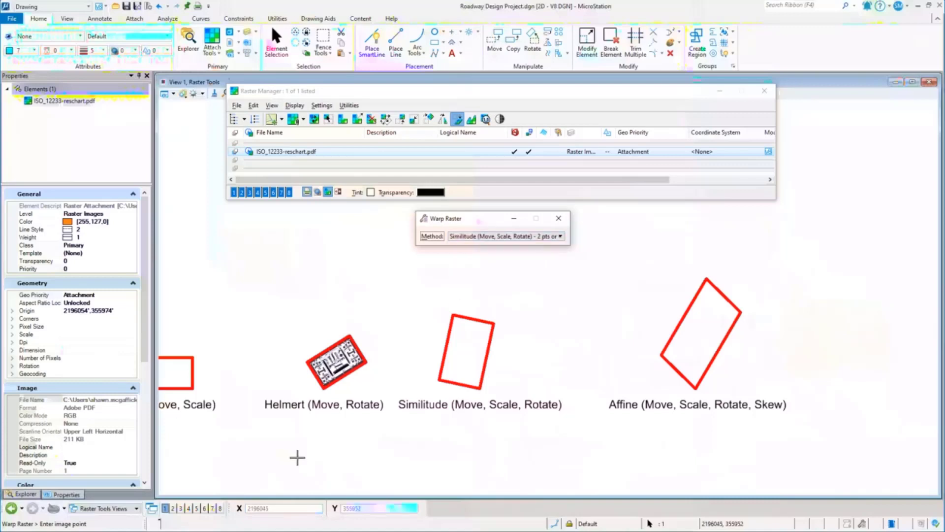
left_click(324, 389)
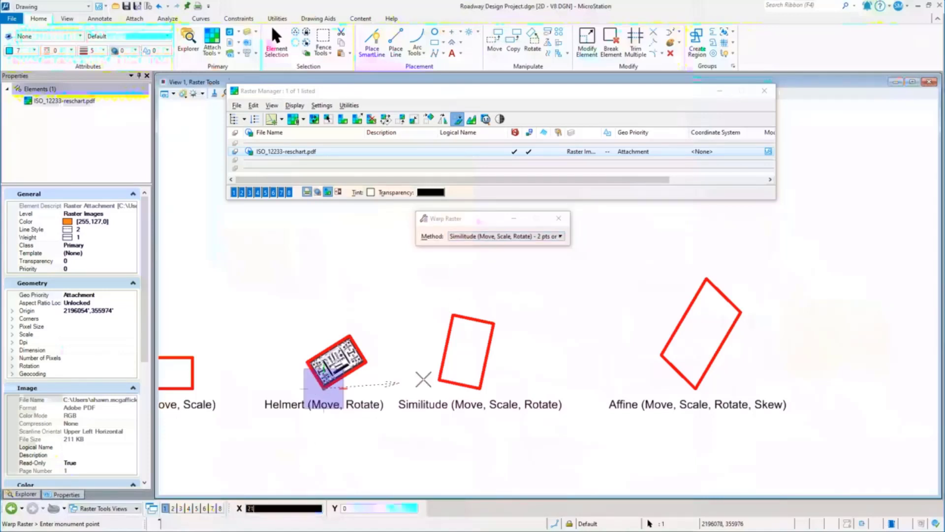
left_click(479, 388)
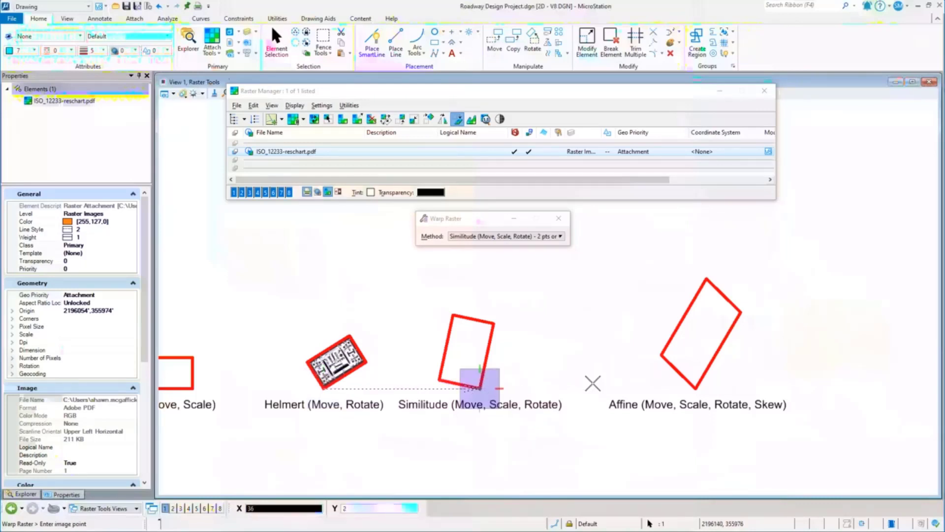
left_click(366, 361)
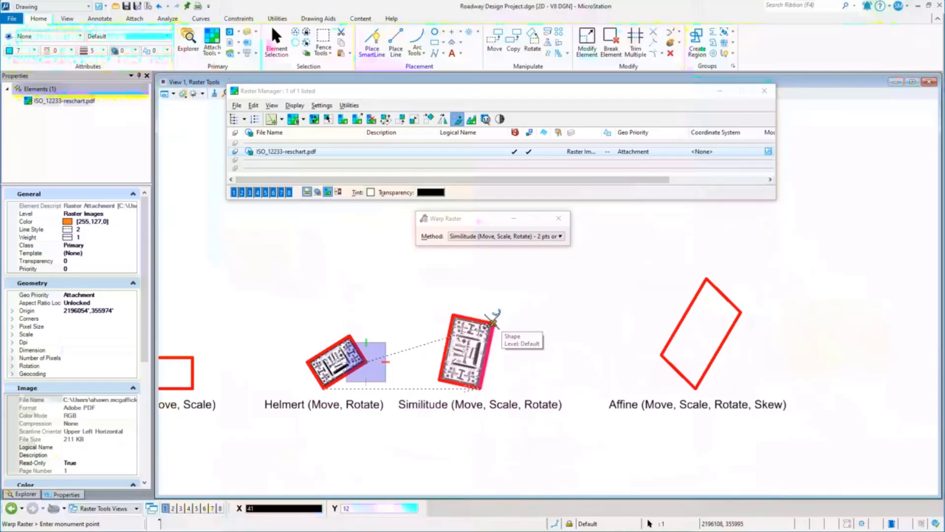
left_click(493, 321)
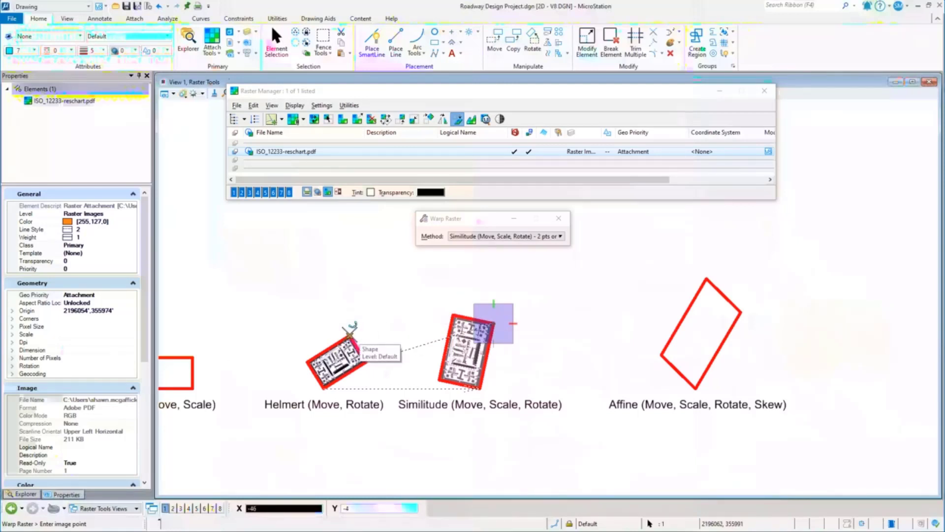
left_click(349, 336)
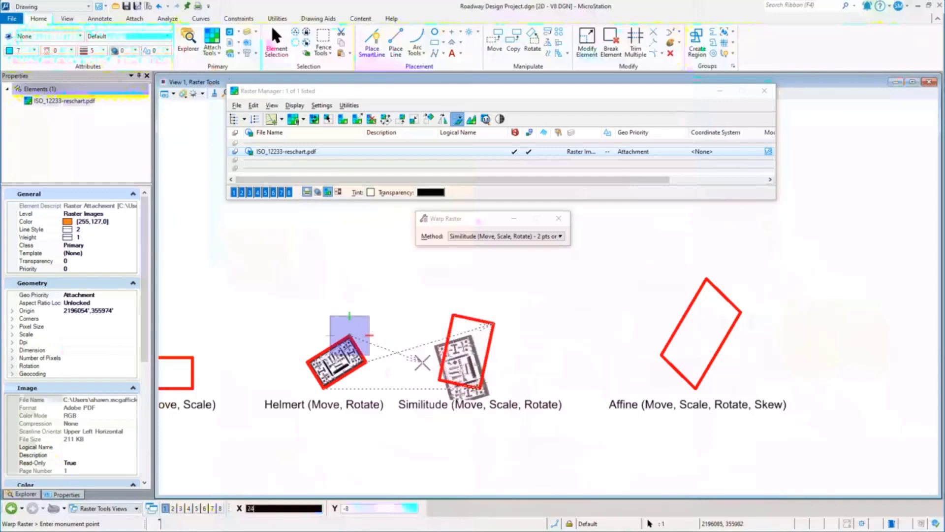
left_click(452, 314)
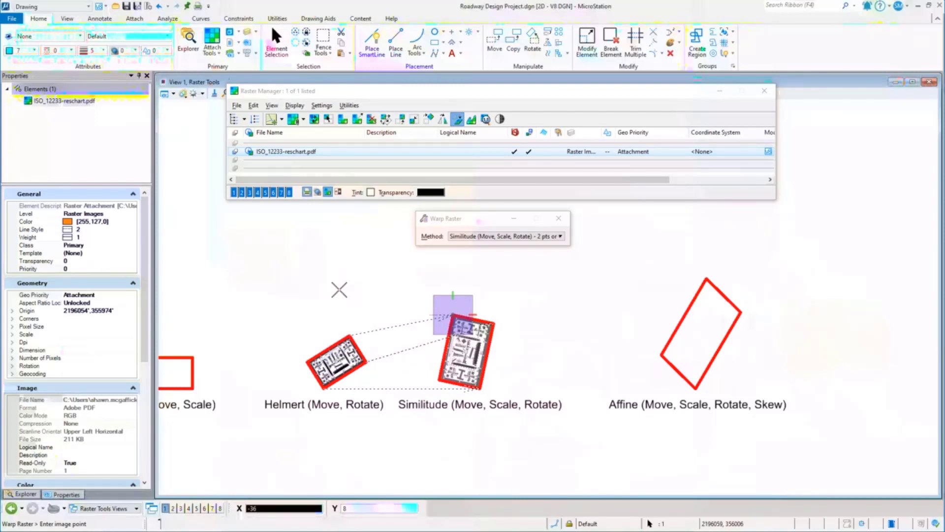
left_click(371, 282)
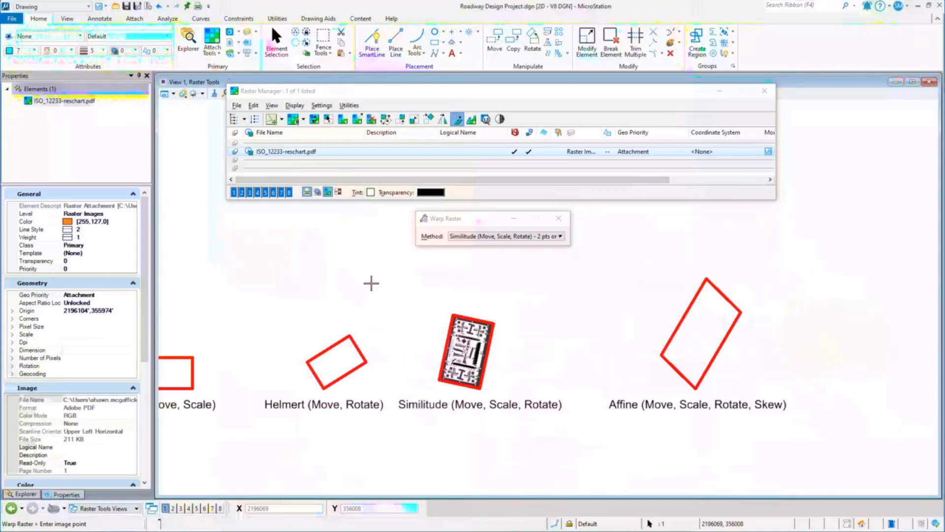
Step: Warp the raster onto the Affine shape with the Affine (Move, Scale, Rotate, Skew) method, matching its left, bottom and upper-right corners to the shape's corresponding corners
left_click(555, 236)
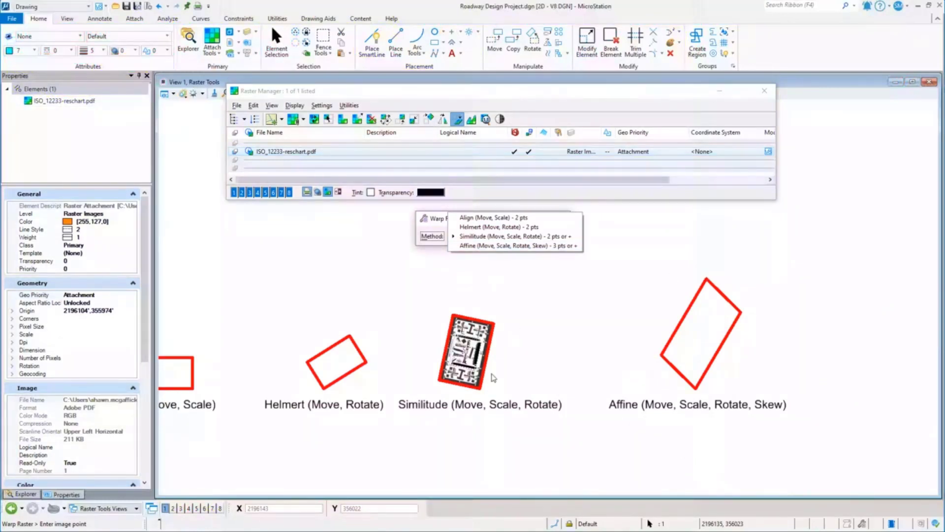
left_click(537, 245)
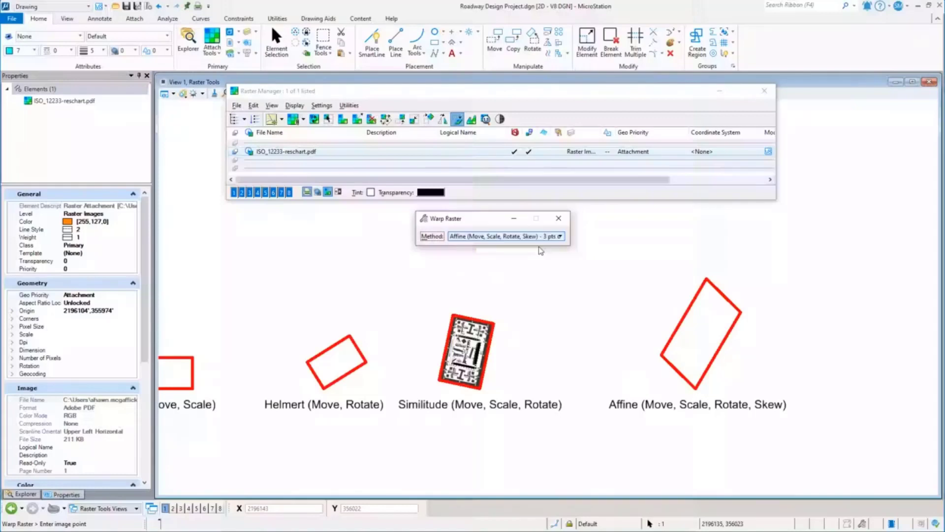
left_click(440, 380)
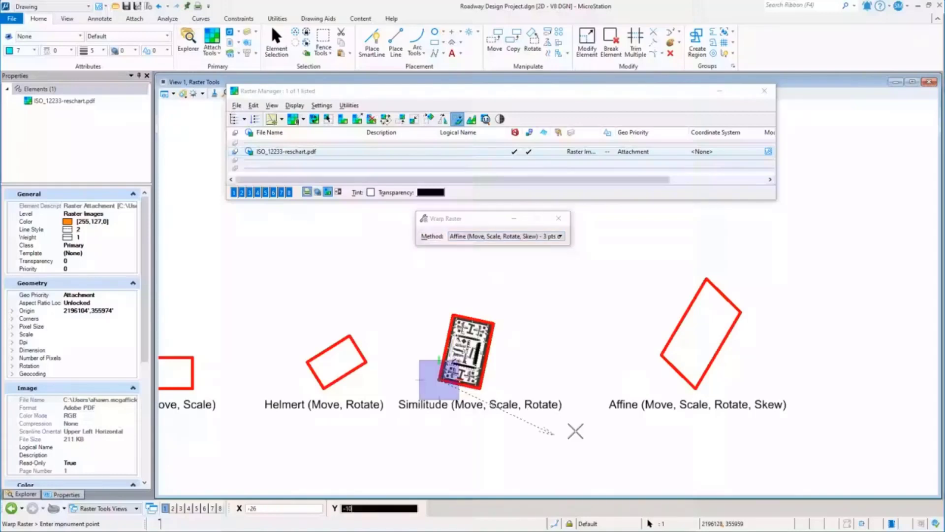
left_click(658, 354)
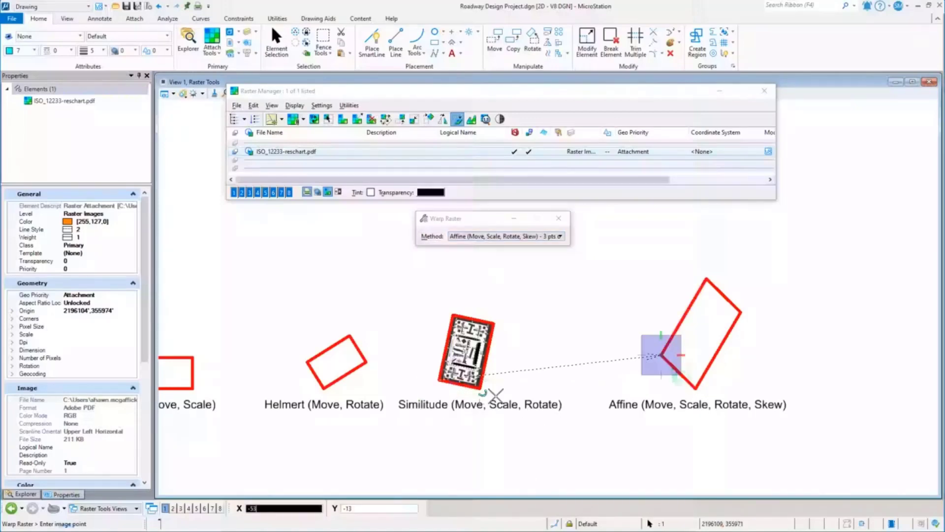
left_click(480, 387)
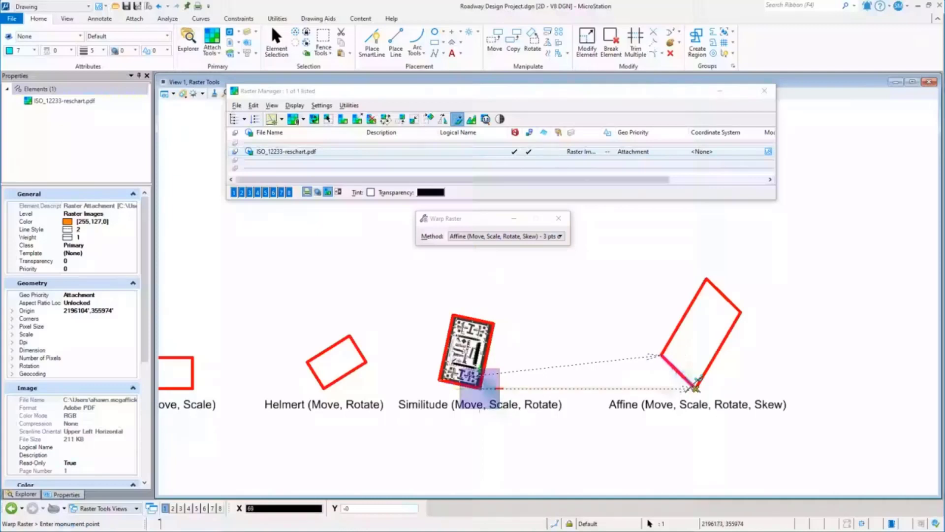
left_click(694, 388)
left_click(494, 323)
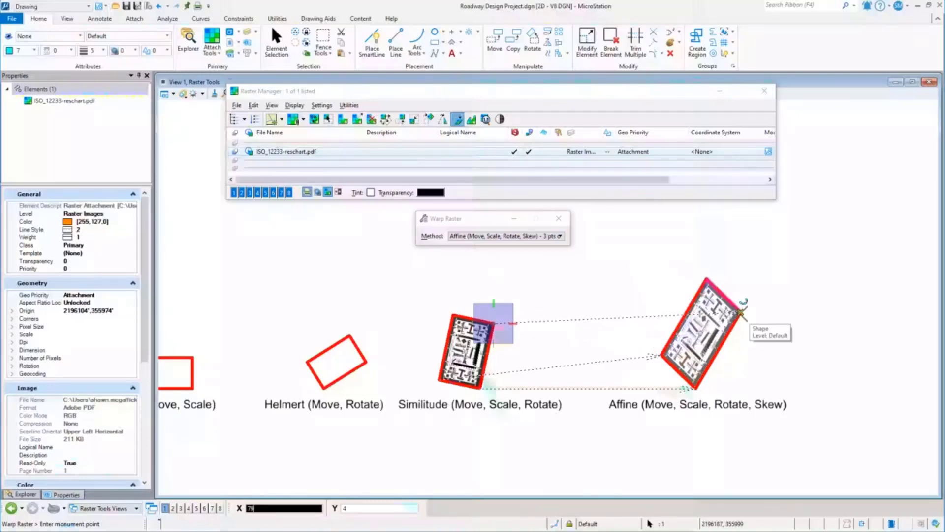
left_click(741, 311)
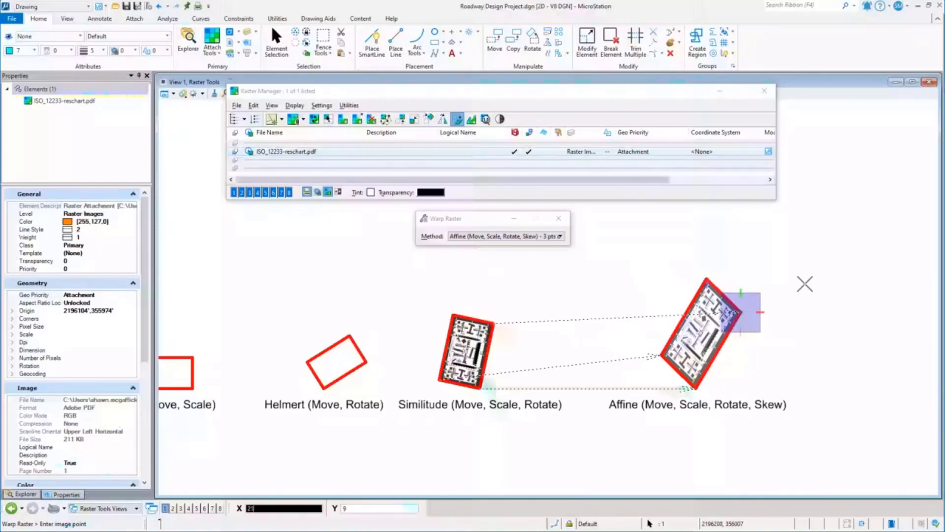
left_click(805, 283)
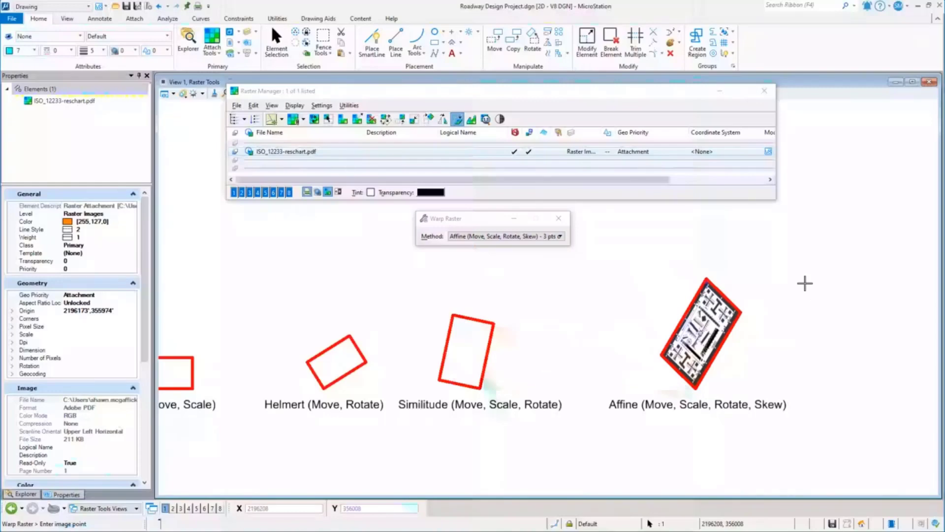